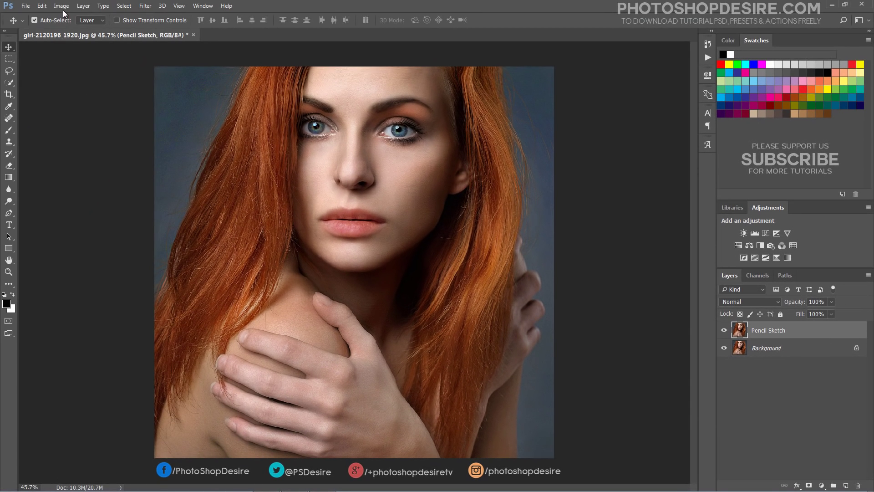
- Desaturate the Pencil Sketch layer and apply Auto Levels (input 0, 1.12, 231)
{"action": "mouse_move", "coordinate": [147, 29]}
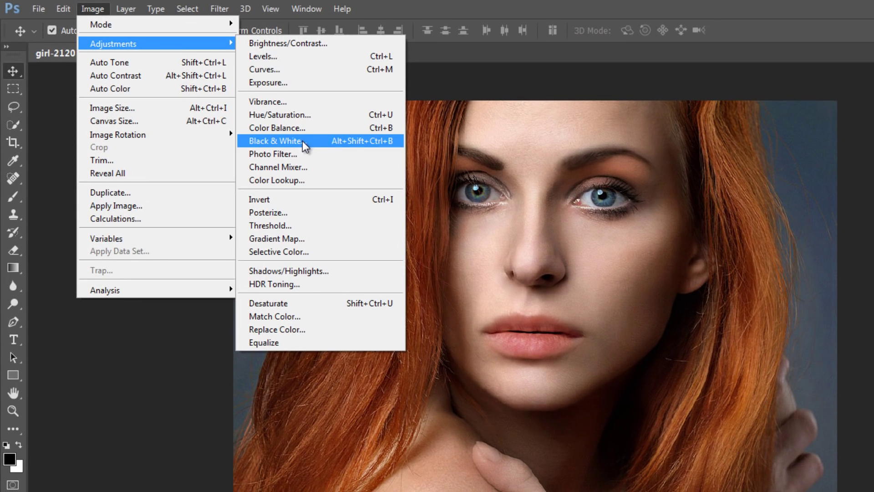
{"action": "left_click", "coordinate": [313, 305]}
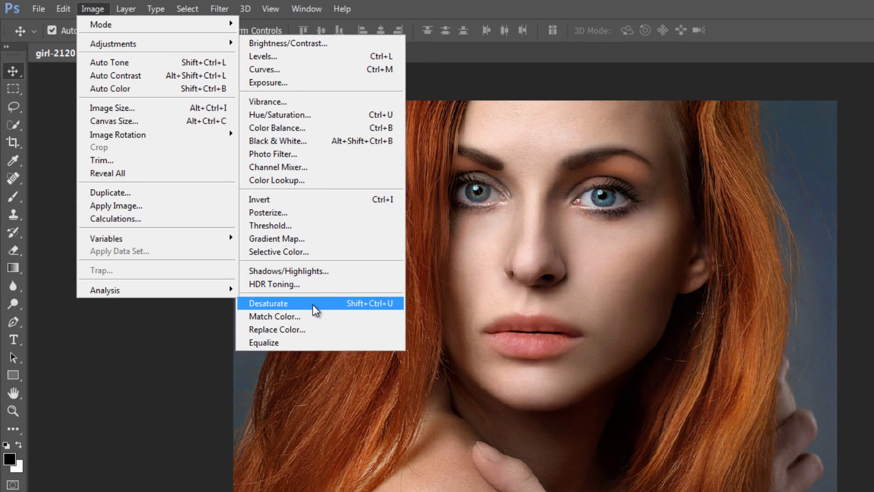
{"action": "left_click", "coordinate": [94, 10]}
{"action": "mouse_move", "coordinate": [232, 44]}
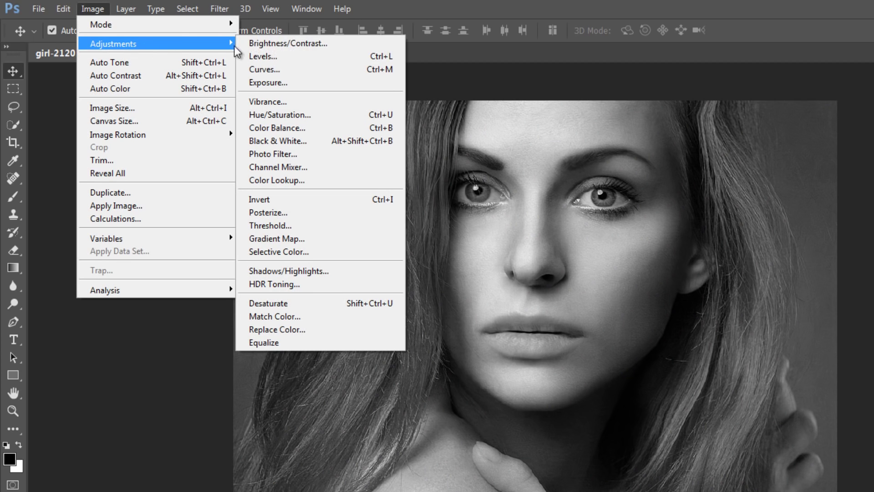
{"action": "left_click", "coordinate": [301, 56]}
{"action": "left_click_drag", "start_coordinate": [530, 95], "coordinate": [254, 89]}
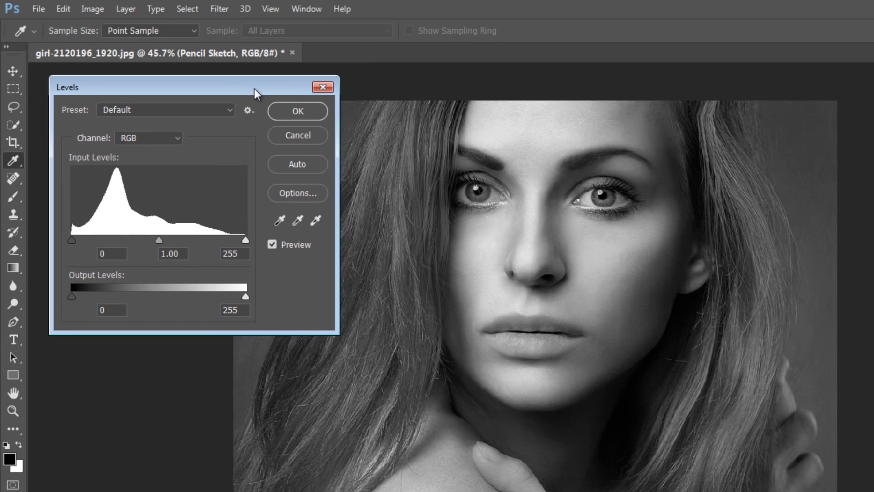
{"action": "left_click", "coordinate": [313, 163]}
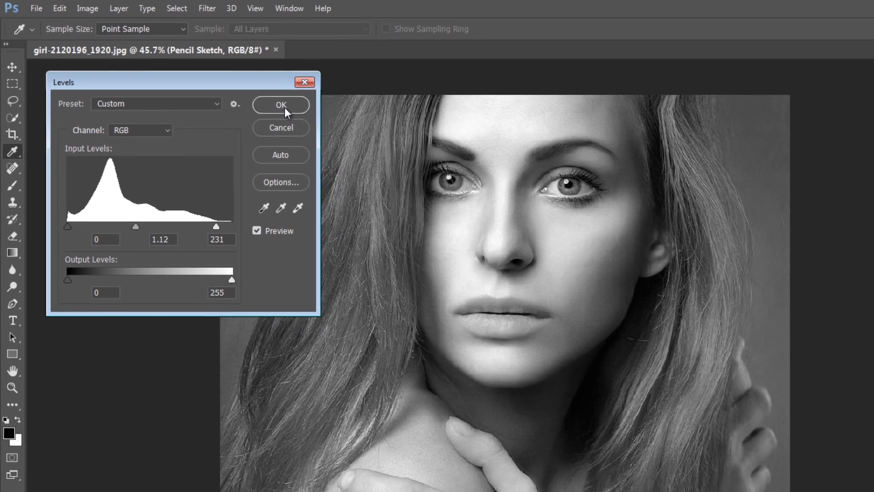
{"action": "left_click", "coordinate": [286, 107]}
{"action": "key", "text": "v"}
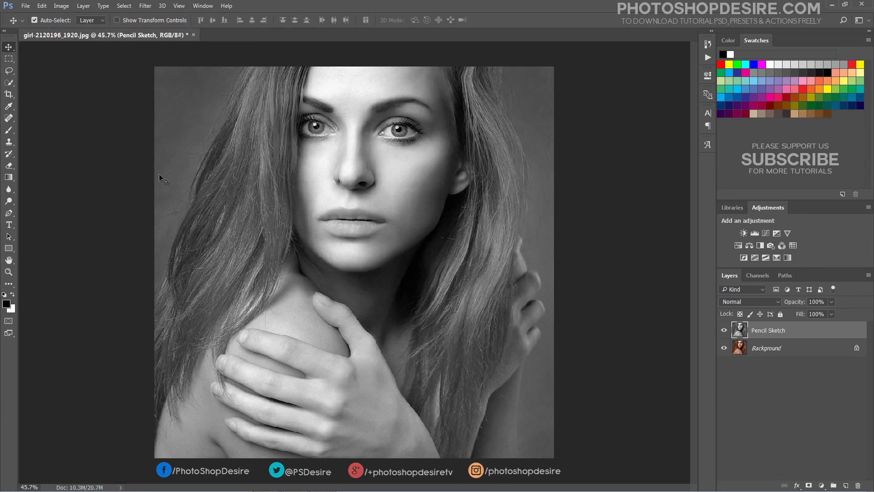
- Apply the Artistic Colored Pencil filter with Width 7, Pressure 5 and Brightness 50
{"action": "left_click", "coordinate": [145, 5]}
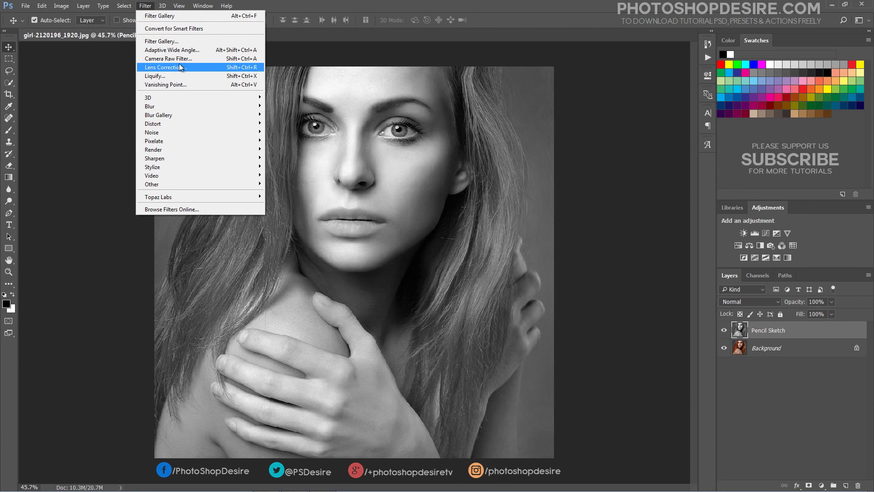
{"action": "left_click", "coordinate": [197, 42]}
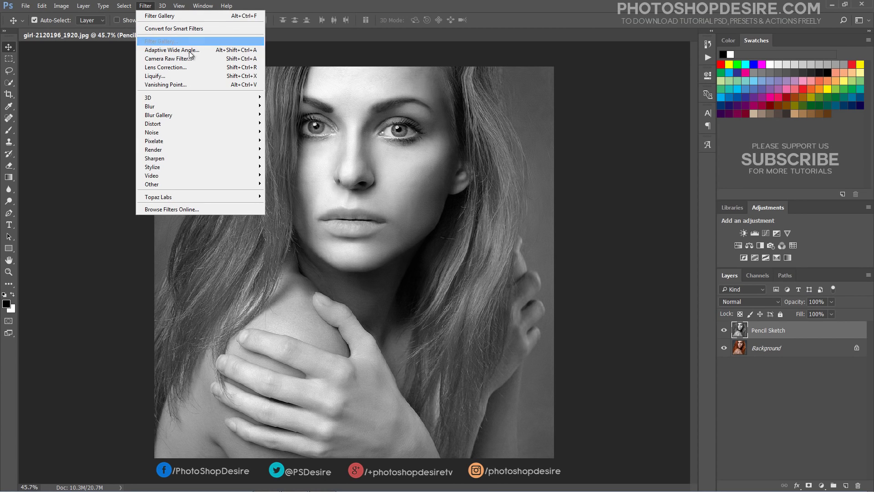
{"action": "left_click_drag", "start_coordinate": [294, 218], "coordinate": [158, 285]}
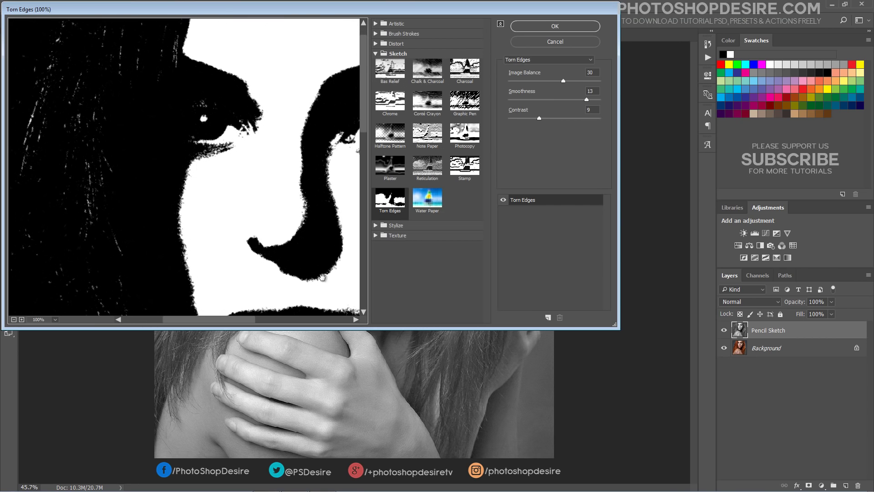
{"action": "left_click_drag", "start_coordinate": [615, 326], "coordinate": [695, 471]}
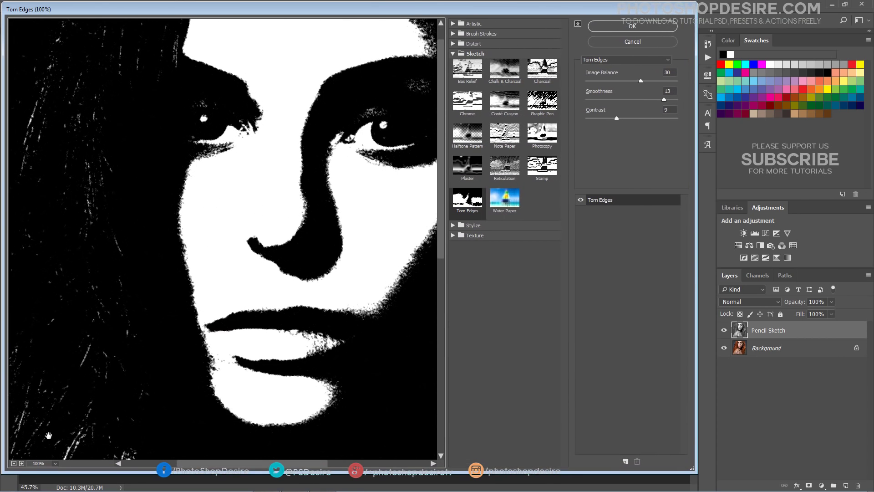
{"action": "left_click", "coordinate": [14, 463]}
{"action": "left_click_drag", "start_coordinate": [243, 410], "coordinate": [174, 369]}
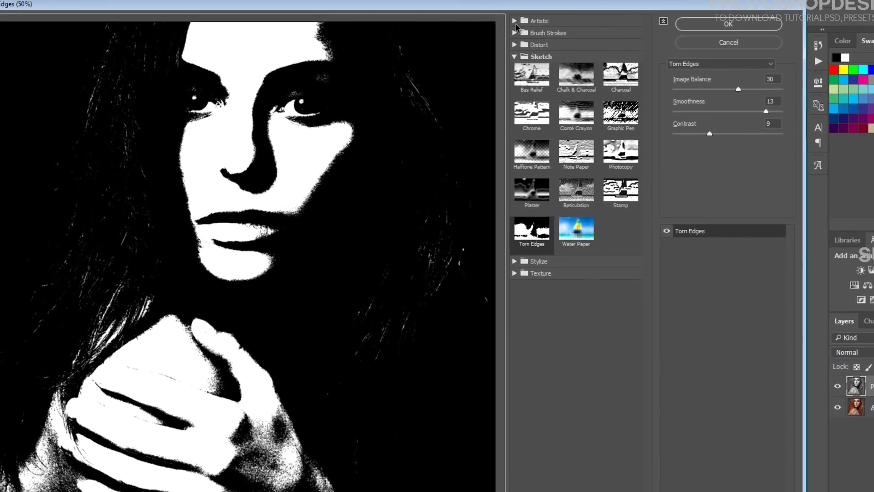
{"action": "left_click", "coordinate": [514, 22]}
{"action": "left_click", "coordinate": [532, 40]}
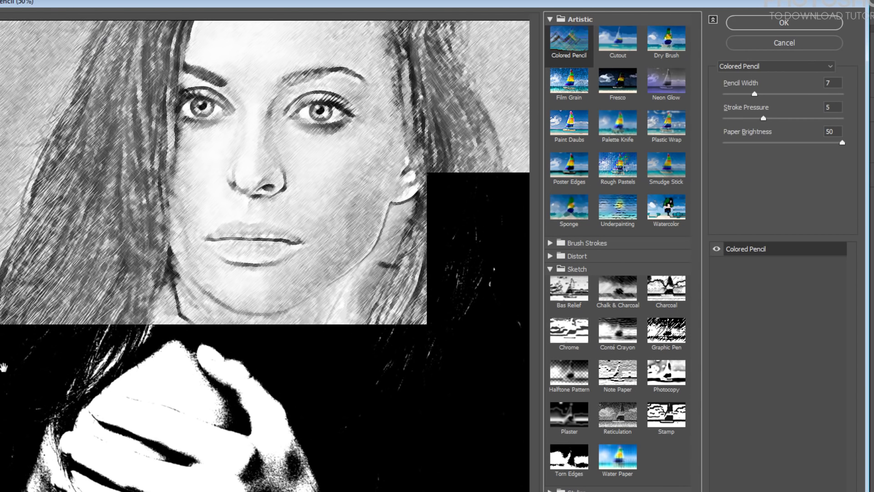
{"action": "key", "text": "ctrl+minus"}
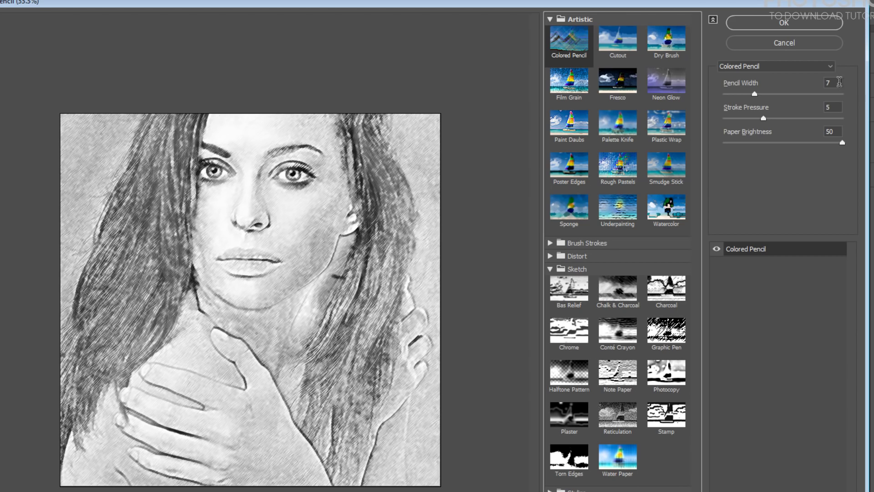
{"action": "left_click", "coordinate": [836, 108]}
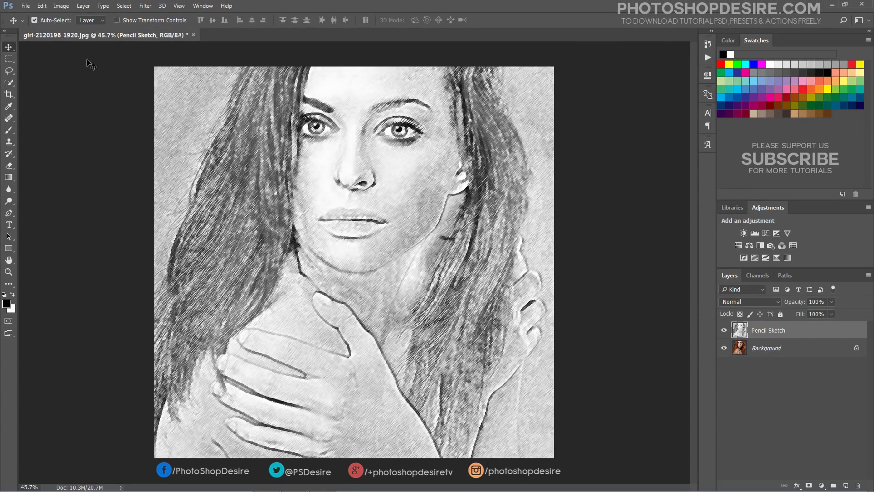
- Invert the tones of the Pencil Sketch layer
{"action": "left_click", "coordinate": [61, 6]}
{"action": "mouse_move", "coordinate": [119, 29]}
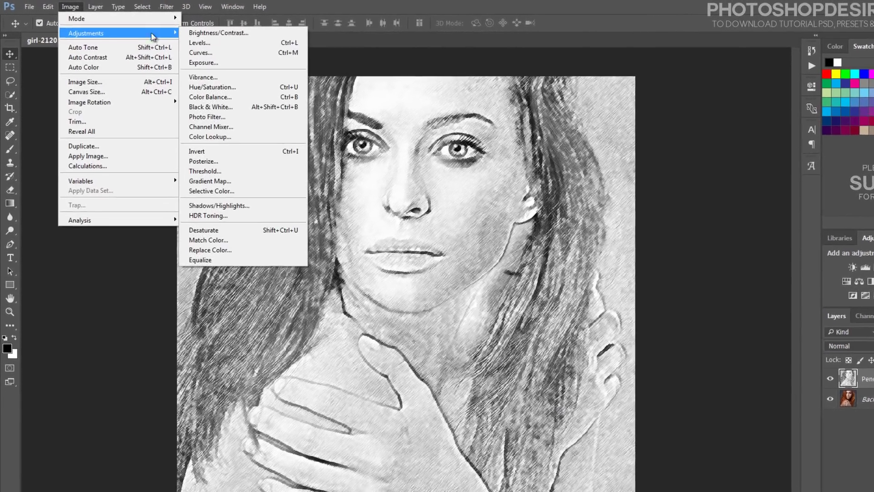
{"action": "left_click", "coordinate": [234, 156]}
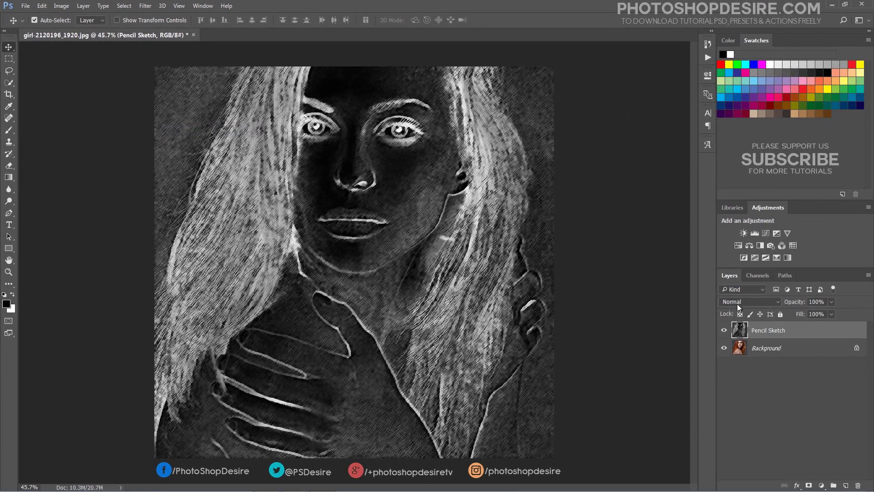
- Set the Pencil Sketch layer's blend mode to Exclusion and hide the layer
{"action": "left_click", "coordinate": [737, 305]}
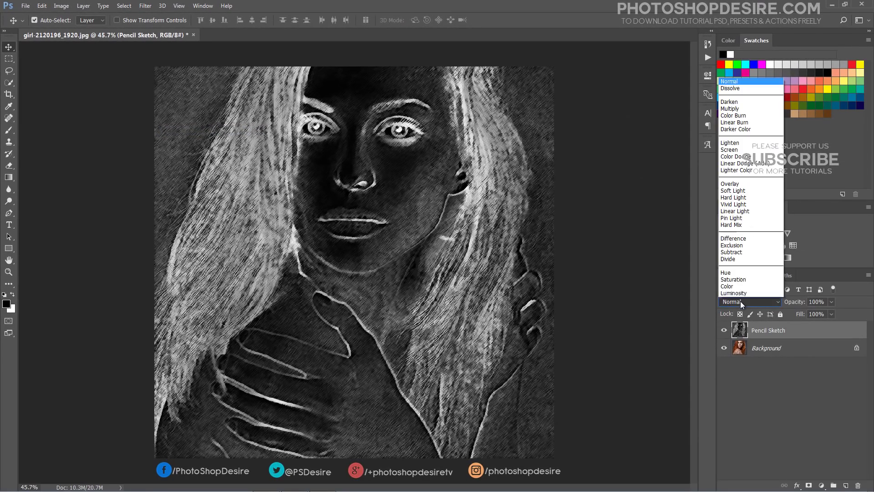
{"action": "left_click", "coordinate": [734, 245]}
{"action": "left_click", "coordinate": [724, 330]}
{"action": "left_click", "coordinate": [724, 330]}
{"action": "left_click", "coordinate": [723, 330]}
- Duplicate the Background as a layer named 'Details' and show Pencil Sketch again
{"action": "left_click", "coordinate": [777, 351]}
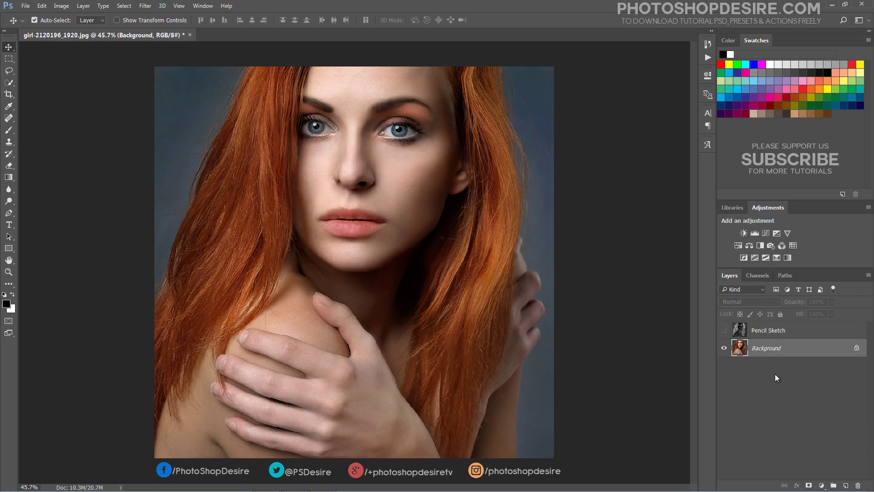
{"action": "left_click_drag", "start_coordinate": [776, 350], "coordinate": [845, 484]}
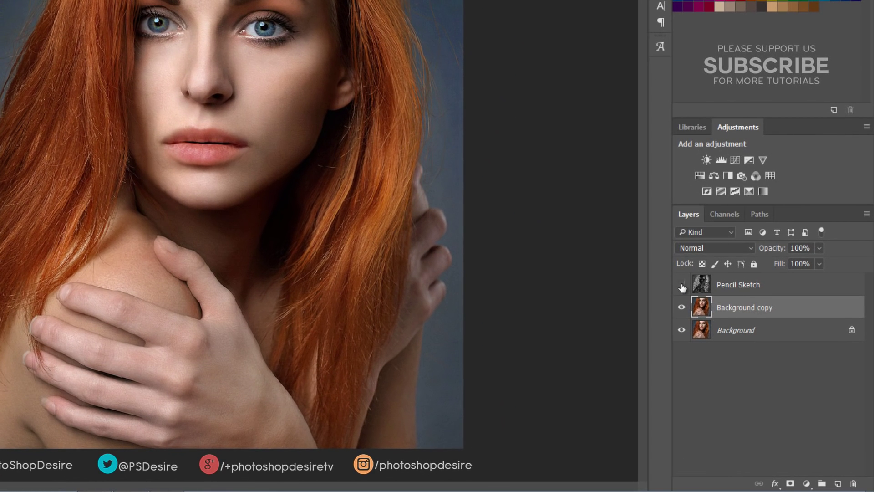
{"action": "double_click", "coordinate": [733, 309]}
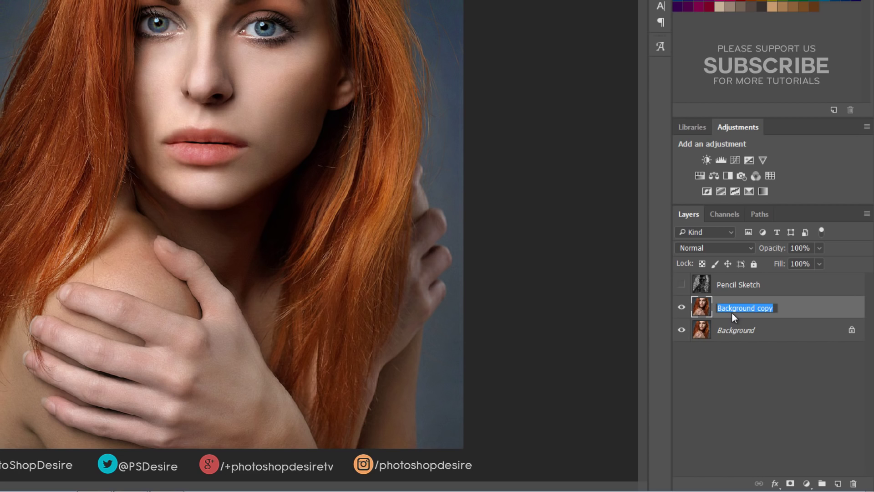
{"action": "type", "text": "Detai"}
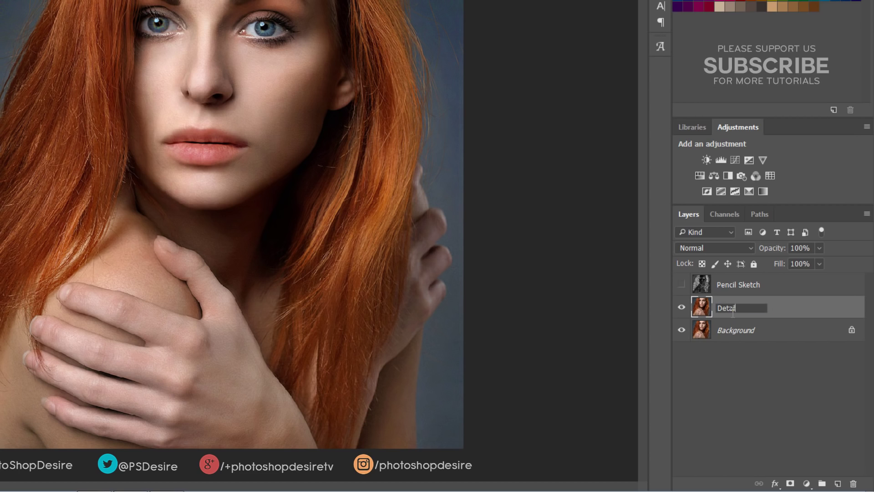
{"action": "left_click", "coordinate": [713, 364]}
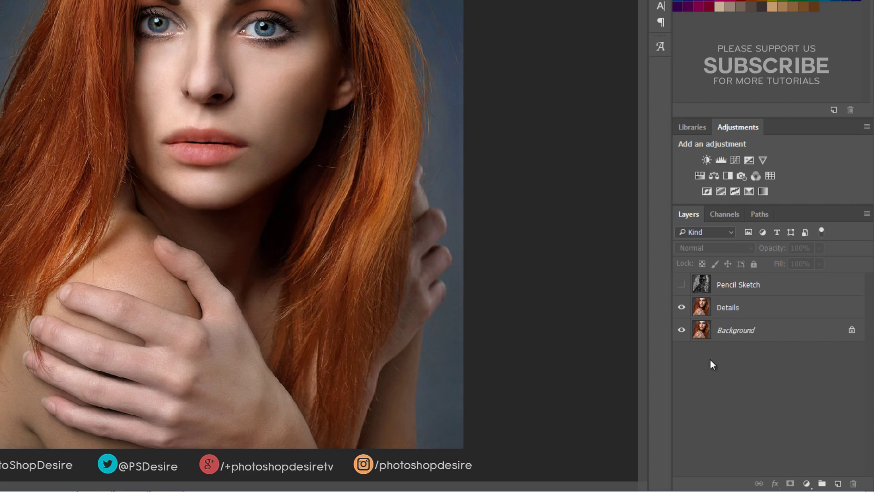
{"action": "left_click", "coordinate": [682, 286]}
{"action": "left_click", "coordinate": [725, 309]}
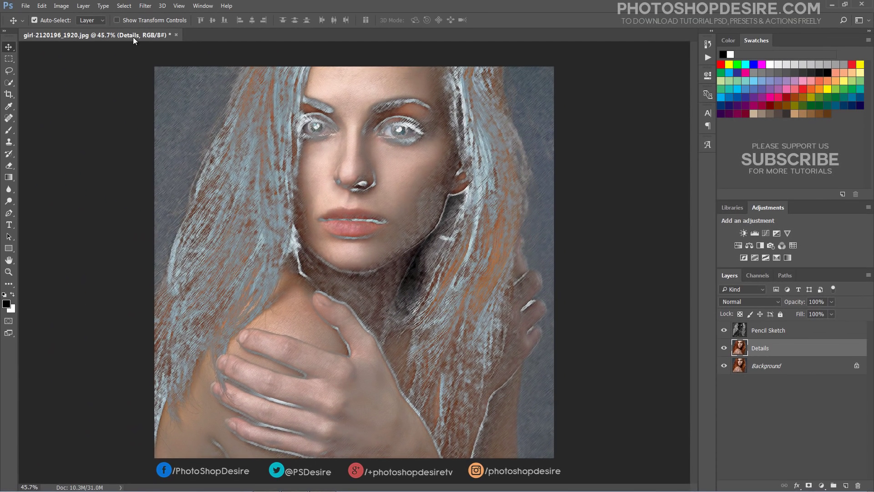
- Apply the Sketch > Photocopy filter to Details with Detail 24 and Darkness 2
{"action": "left_click", "coordinate": [145, 6]}
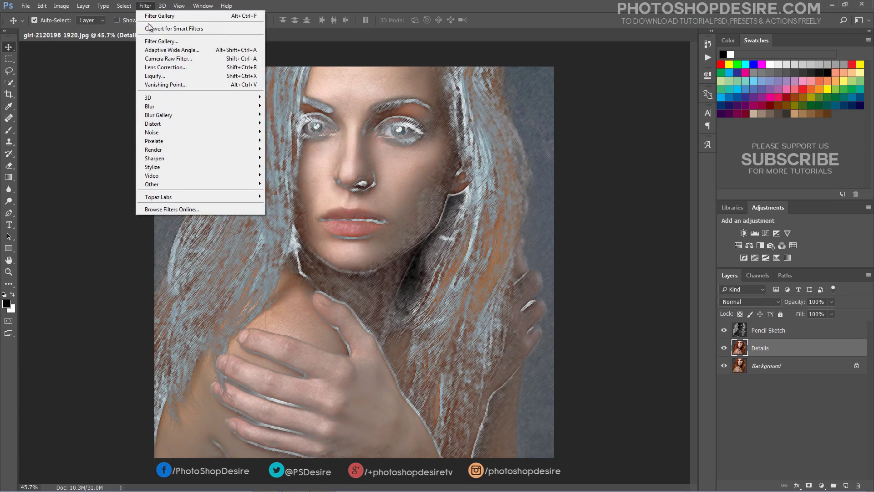
{"action": "left_click", "coordinate": [154, 42]}
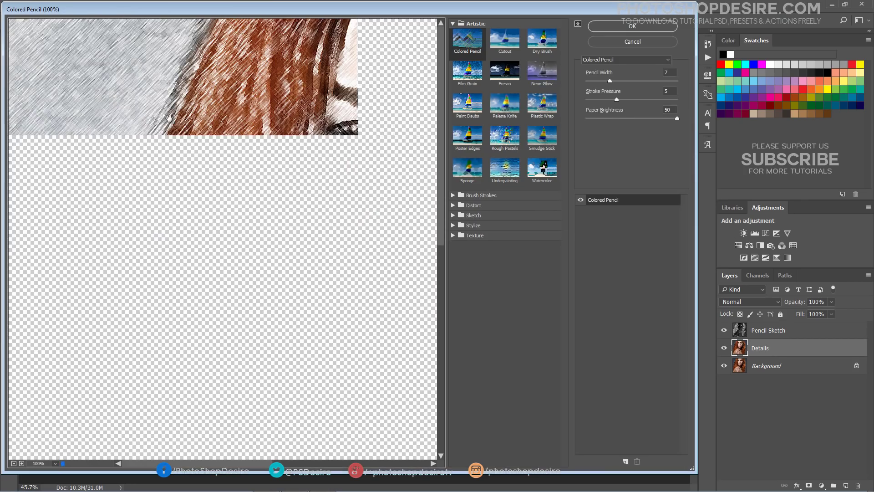
{"action": "left_click", "coordinate": [14, 463]}
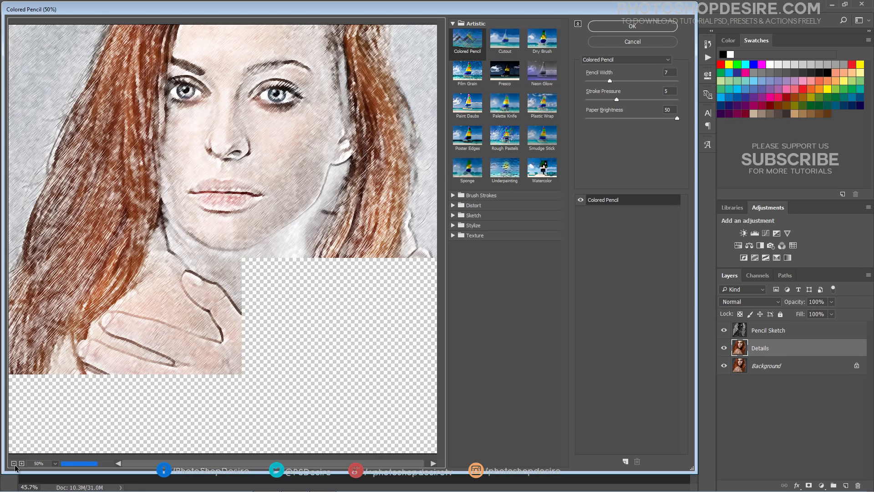
{"action": "left_click", "coordinate": [14, 463]}
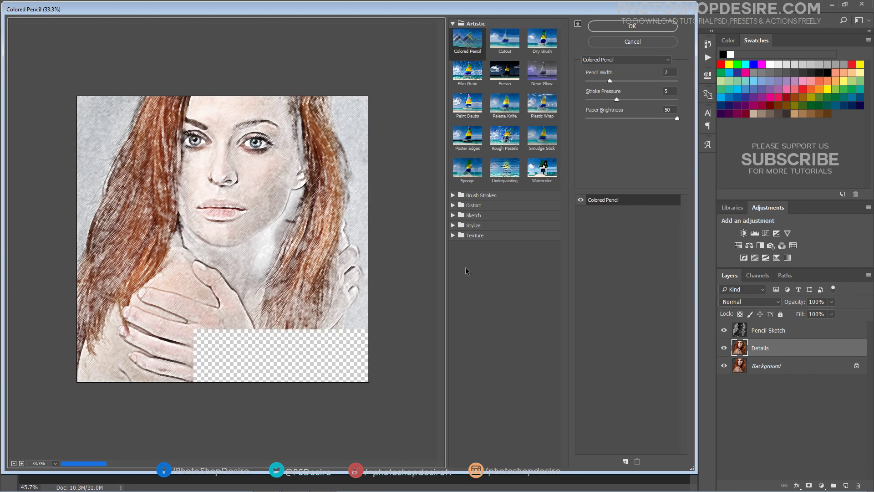
{"action": "left_click", "coordinate": [453, 215]}
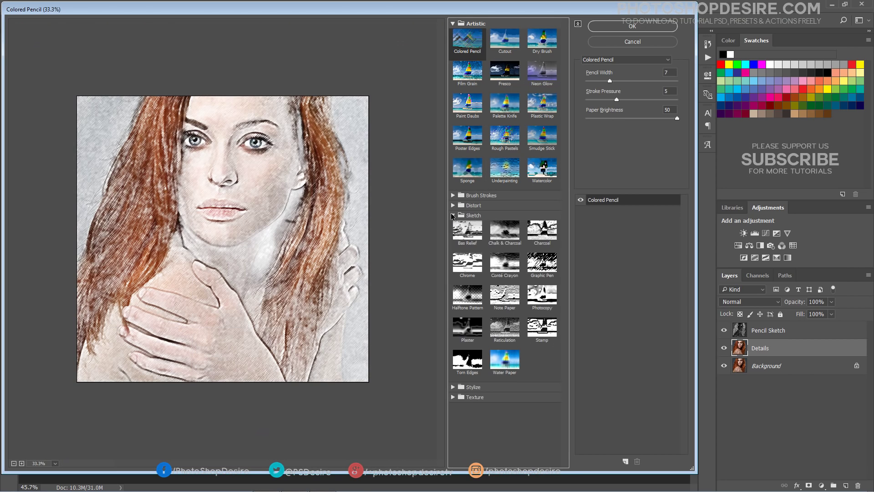
{"action": "left_click", "coordinate": [543, 297]}
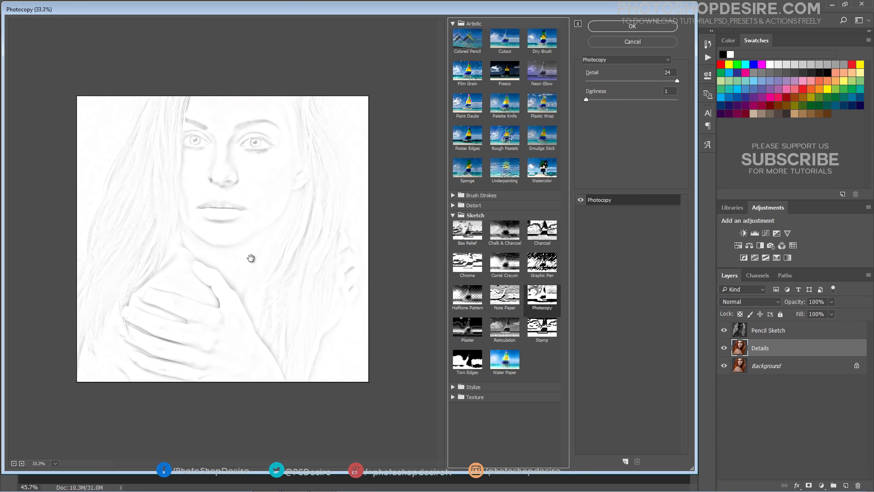
{"action": "left_click", "coordinate": [675, 80]}
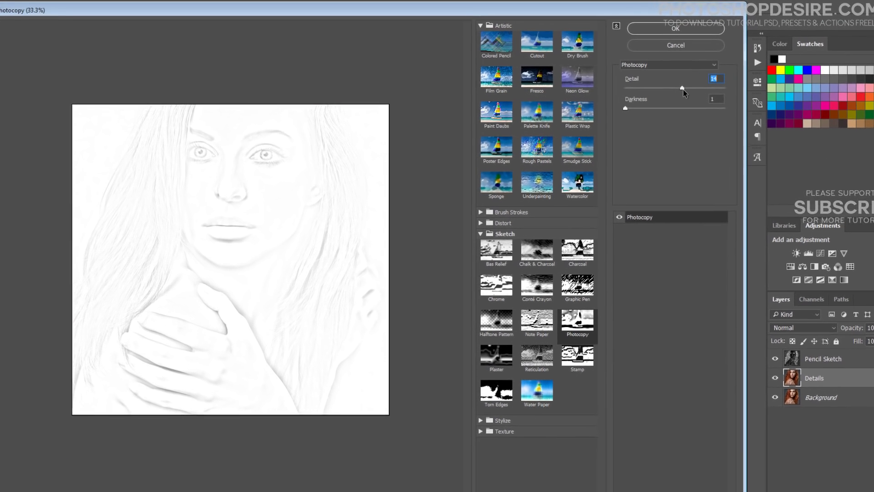
{"action": "left_click_drag", "start_coordinate": [717, 128], "coordinate": [668, 137]}
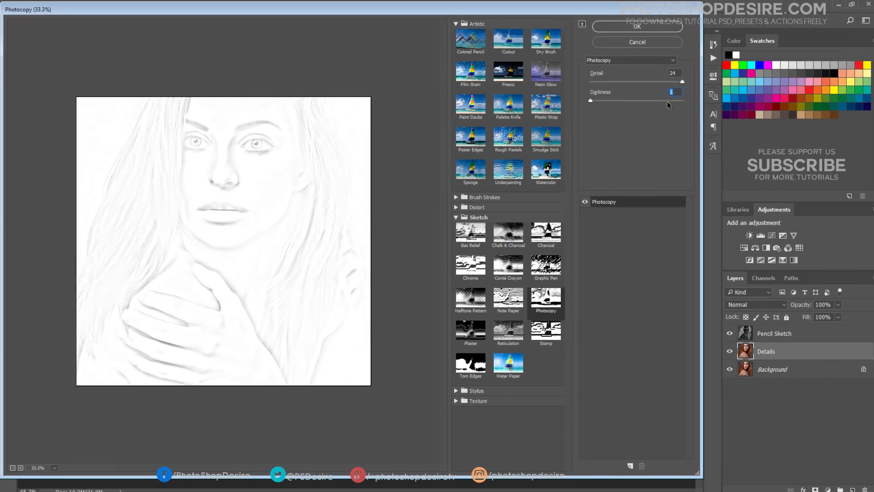
{"action": "type", "text": "2"}
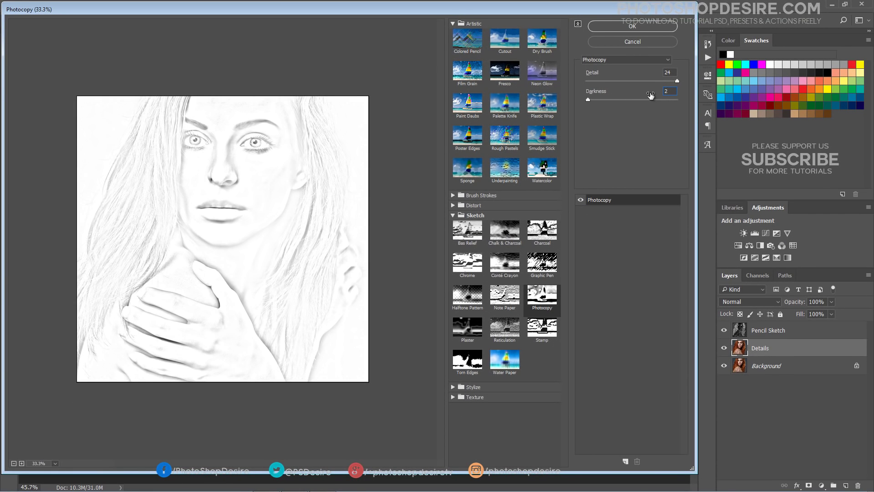
{"action": "left_click", "coordinate": [632, 27]}
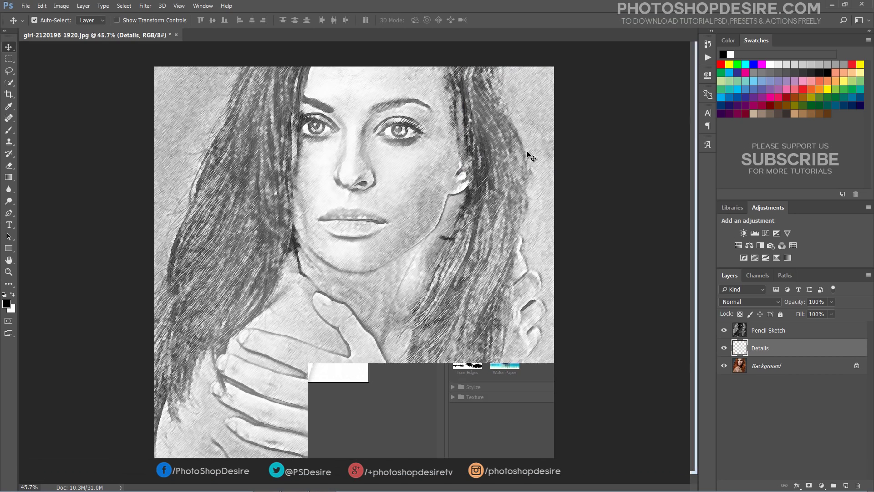
- Toggle the Details layer off and on three times, then select Pencil Sketch for a new adjustment layer
{"action": "left_click", "coordinate": [725, 348]}
{"action": "left_click", "coordinate": [724, 348]}
{"action": "left_click", "coordinate": [724, 348]}
{"action": "left_click", "coordinate": [724, 348]}
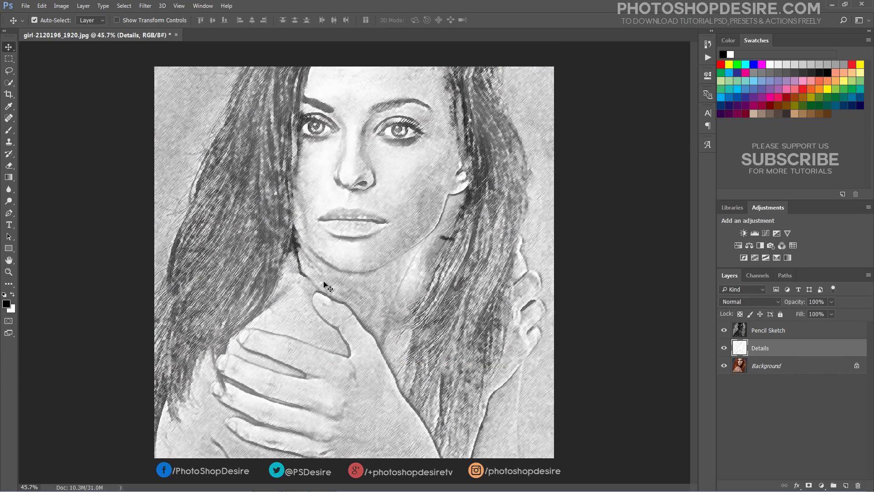
{"action": "left_click", "coordinate": [724, 348]}
{"action": "left_click", "coordinate": [725, 348]}
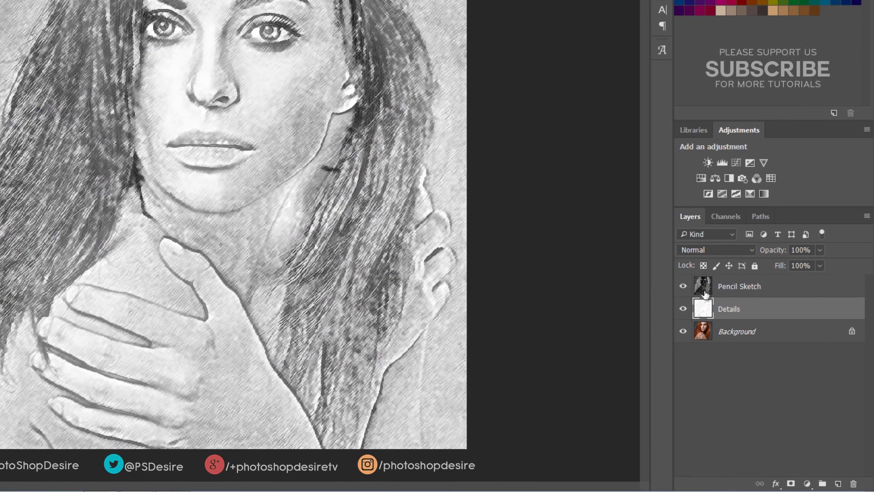
{"action": "left_click", "coordinate": [702, 292]}
{"action": "left_click", "coordinate": [807, 483]}
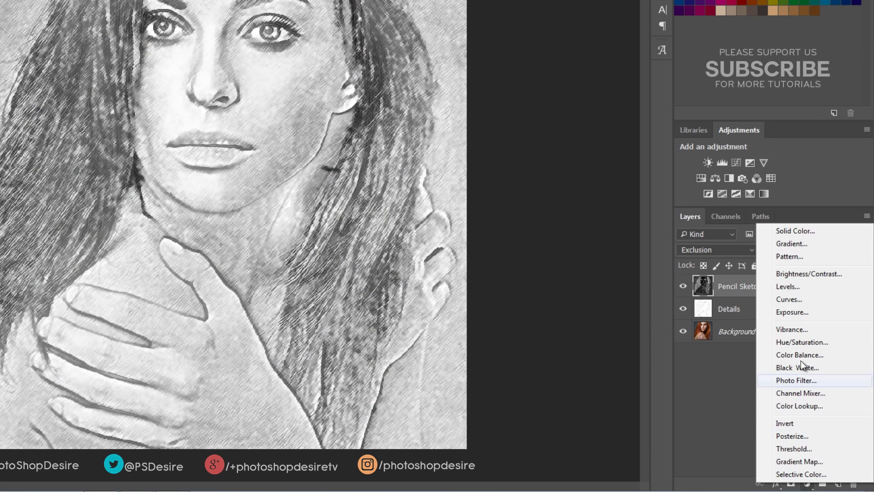
- Add a Curves 1 layer with the midpoint pulled down and the black endpoint raised
{"action": "left_click", "coordinate": [799, 299]}
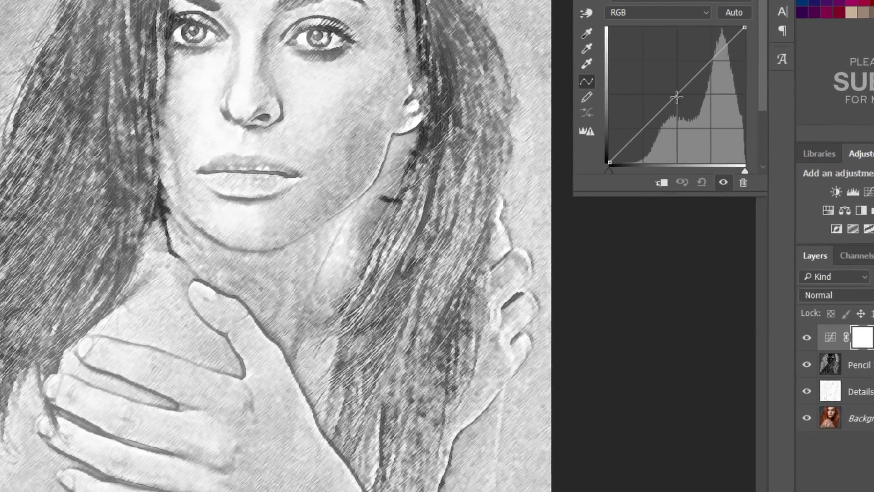
{"action": "left_click_drag", "start_coordinate": [603, 89], "coordinate": [615, 96]}
{"action": "left_click_drag", "start_coordinate": [737, 115], "coordinate": [738, 117]}
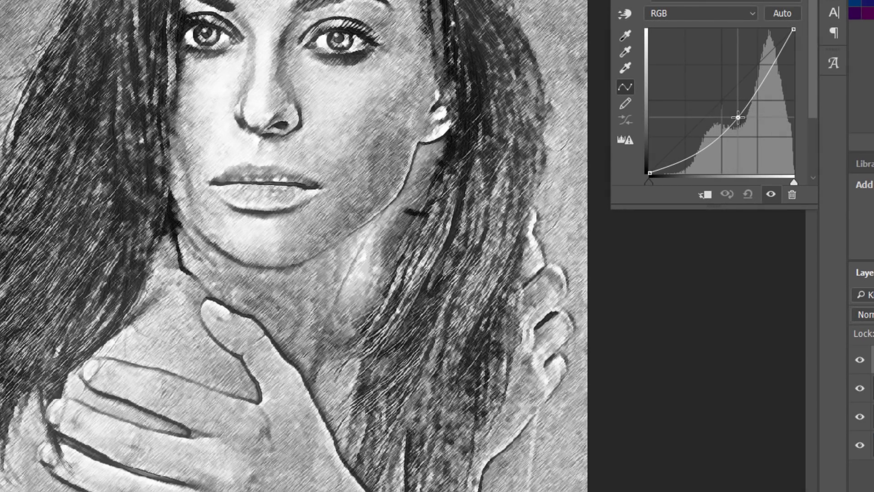
{"action": "left_click_drag", "start_coordinate": [650, 173], "coordinate": [642, 142]}
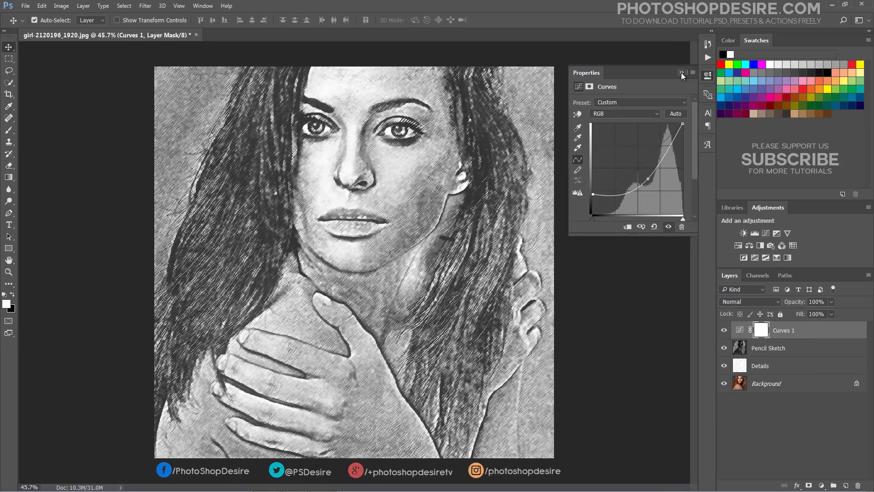
{"action": "left_click", "coordinate": [682, 73]}
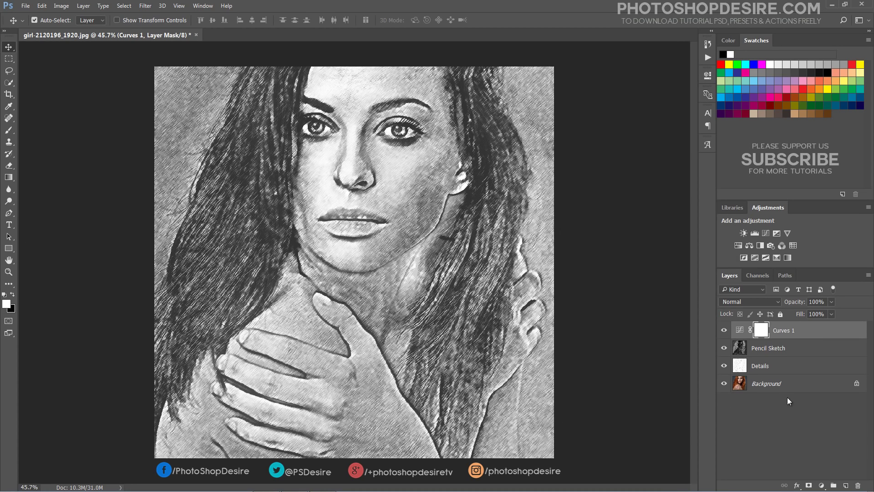
- Duplicate the Background, move the copy above Curves 1 and rename it 'Highlights'
{"action": "left_click_drag", "start_coordinate": [783, 387], "coordinate": [845, 485]}
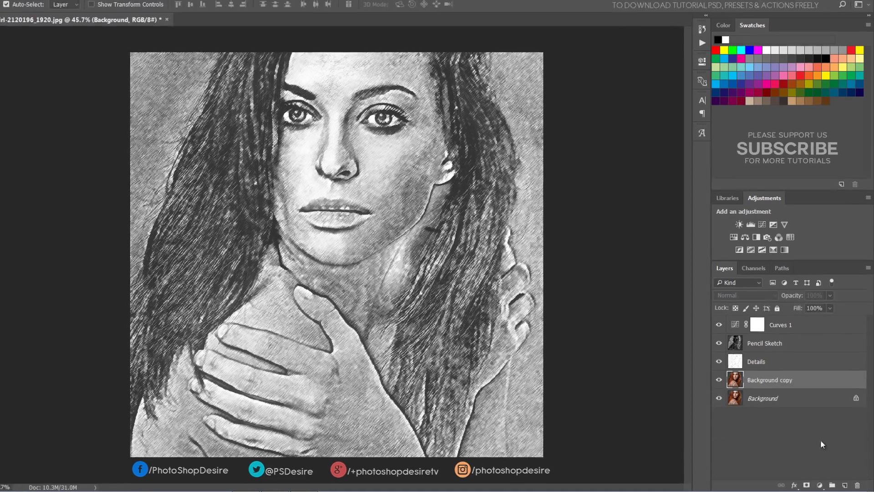
{"action": "left_click_drag", "start_coordinate": [774, 380], "coordinate": [778, 326]}
{"action": "double_click", "coordinate": [749, 276]}
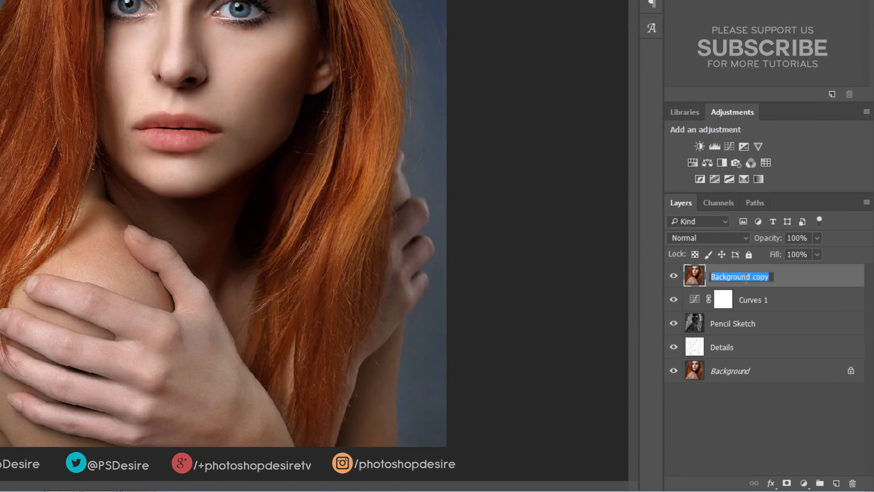
{"action": "type", "text": "Highlights"}
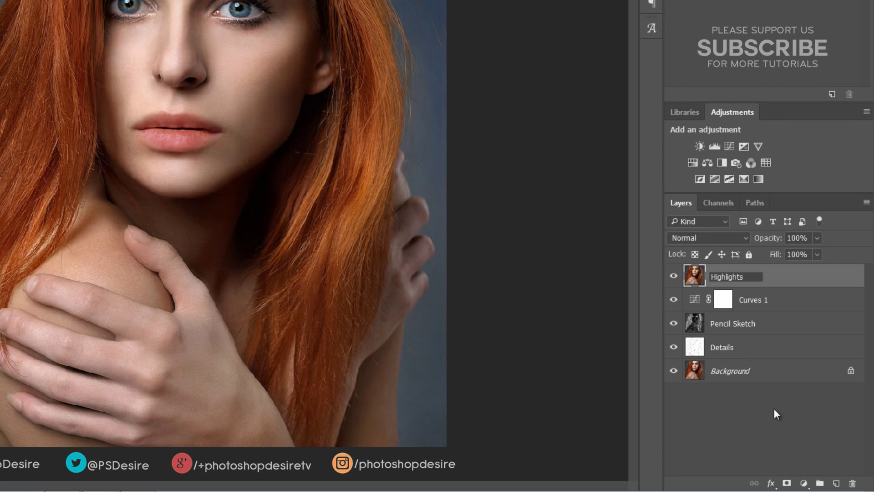
{"action": "left_click", "coordinate": [775, 412]}
{"action": "left_click", "coordinate": [725, 284]}
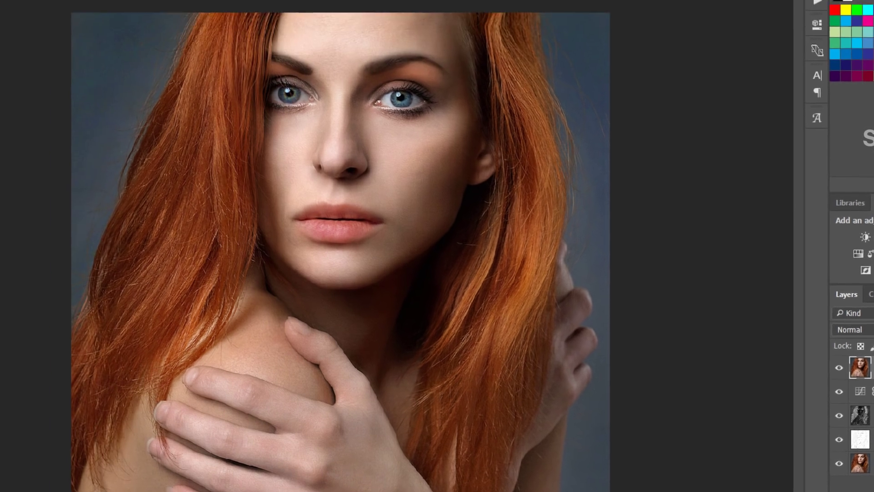
- Apply the Sketch > Torn Edges filter with Image Balance 30, Smoothness 13, Contrast 9
{"action": "left_click", "coordinate": [198, 8]}
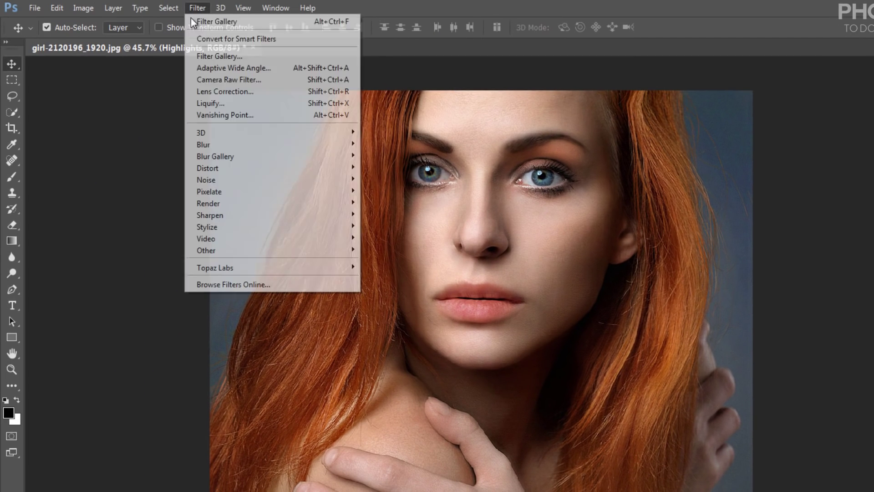
{"action": "left_click", "coordinate": [249, 55]}
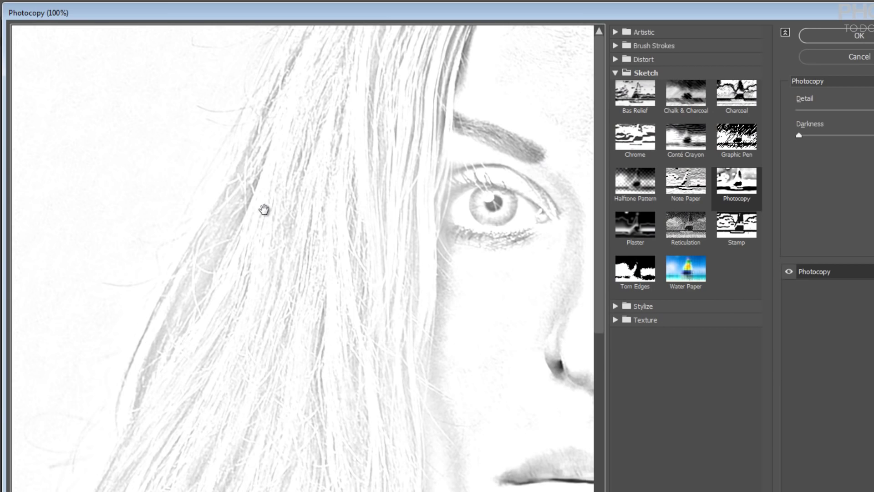
{"action": "key", "text": "ctrl+minus"}
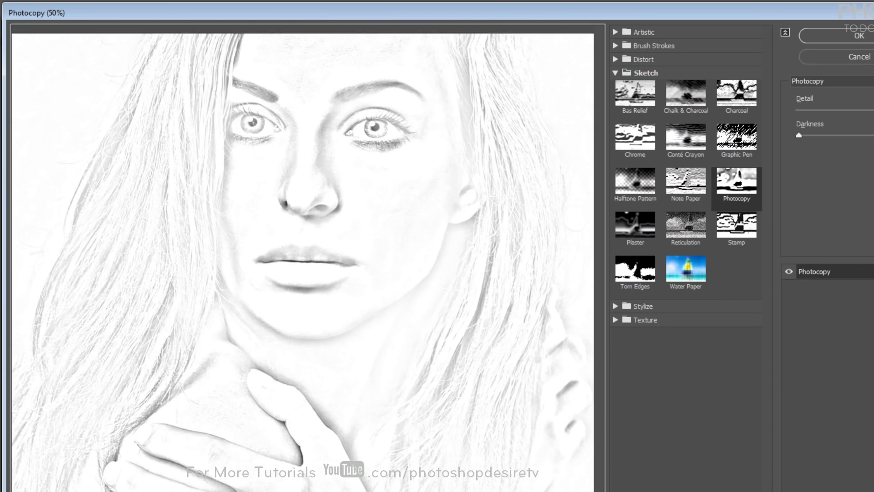
{"action": "key", "text": "ctrl+minus"}
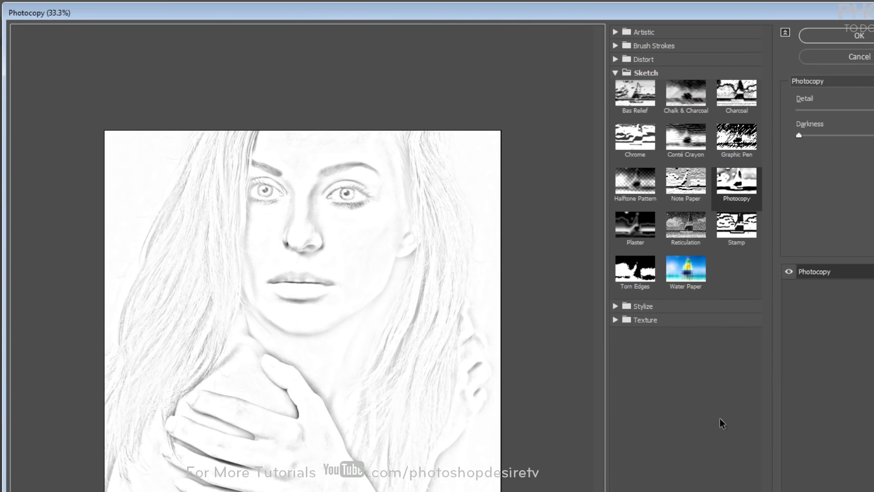
{"action": "left_click", "coordinate": [639, 289]}
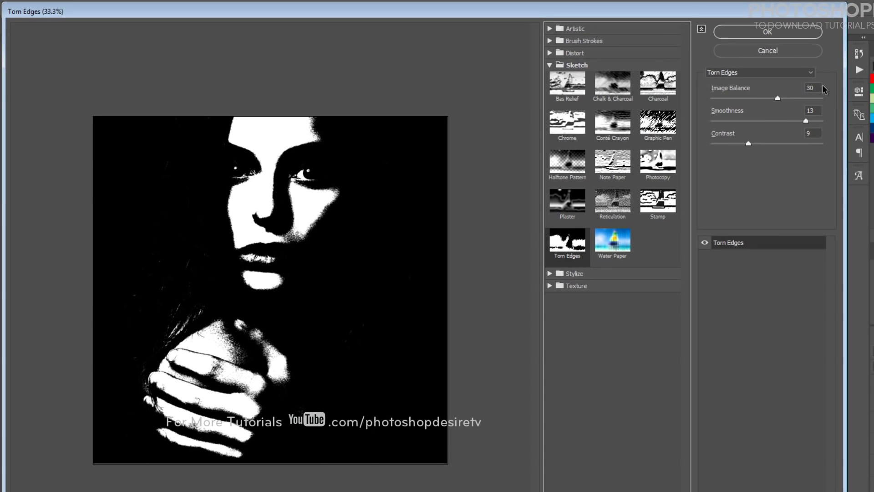
{"action": "left_click", "coordinate": [818, 87]}
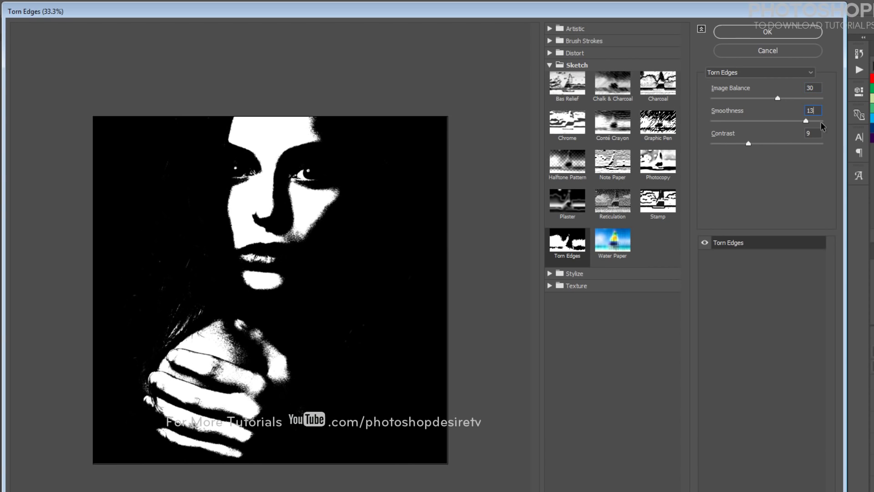
{"action": "left_click", "coordinate": [821, 132]}
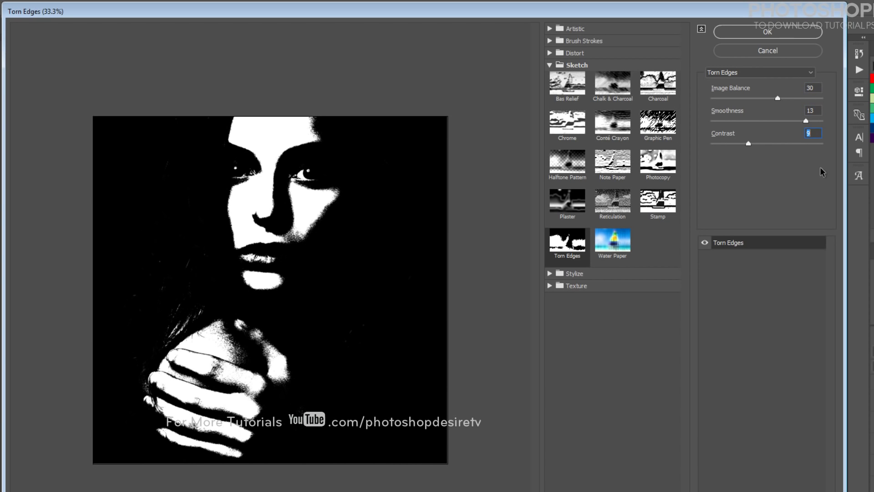
{"action": "left_click", "coordinate": [745, 36]}
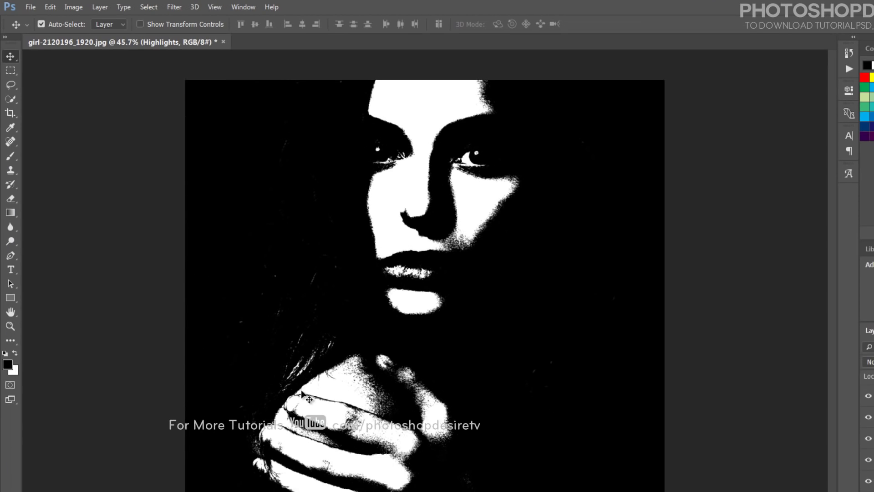
- Switch Highlights to Soft Light, compare it on and off, then set Opacity 59% and Fill 61%
{"action": "left_click", "coordinate": [763, 300]}
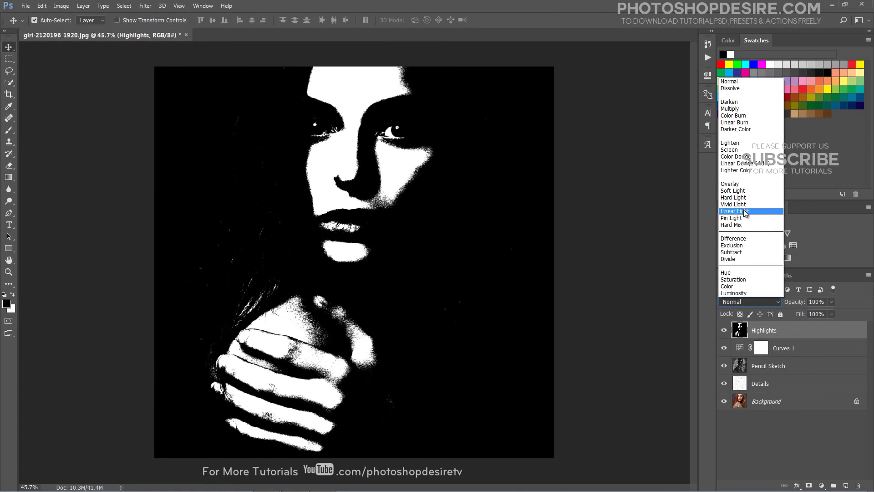
{"action": "left_click", "coordinate": [750, 191]}
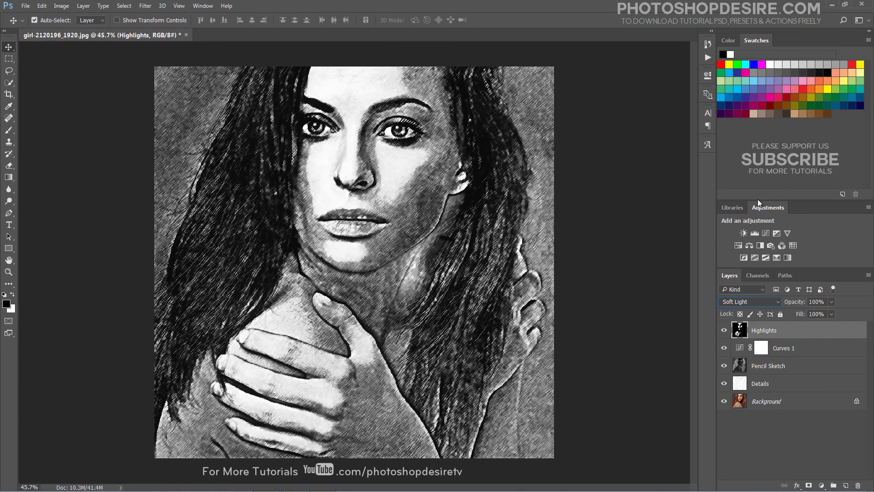
{"action": "left_click", "coordinate": [725, 330]}
{"action": "left_click", "coordinate": [724, 330]}
{"action": "left_click_drag", "start_coordinate": [797, 303], "coordinate": [782, 302]}
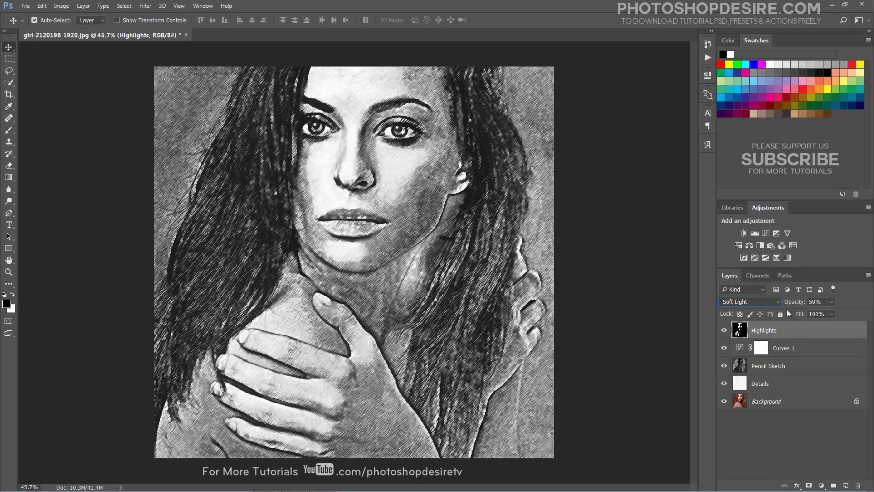
{"action": "left_click_drag", "start_coordinate": [798, 317], "coordinate": [781, 314]}
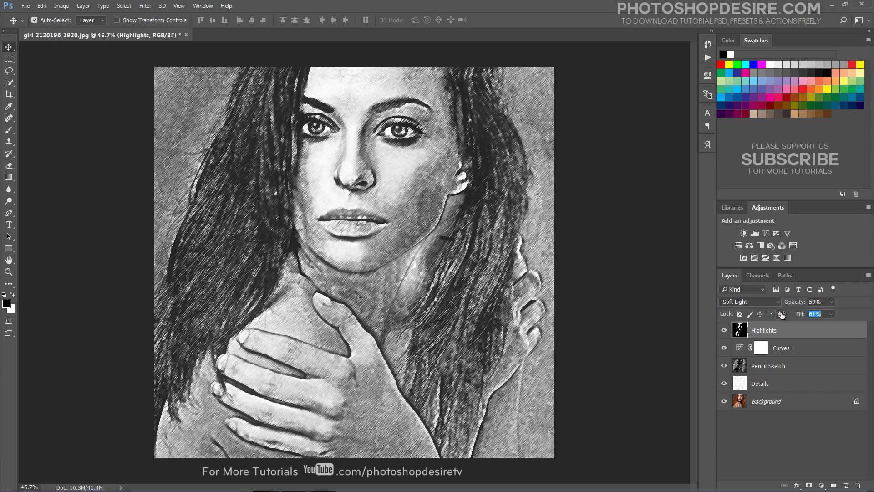
- Compare the pencil sketch against the original colour photo by toggling the Highlights and Background layers
{"action": "left_click", "coordinate": [724, 334]}
{"action": "left_click", "coordinate": [725, 333]}
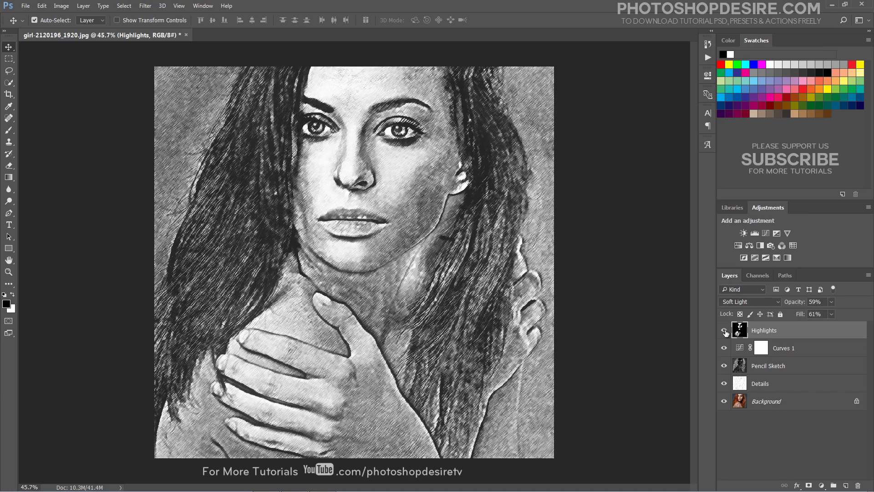
{"action": "left_click", "coordinate": [734, 417]}
{"action": "left_click", "coordinate": [724, 403], "text": "alt"}
{"action": "left_click", "coordinate": [724, 402], "text": "alt"}
{"action": "left_click", "coordinate": [724, 402], "text": "alt"}
{"action": "left_click", "coordinate": [724, 402], "text": "alt"}
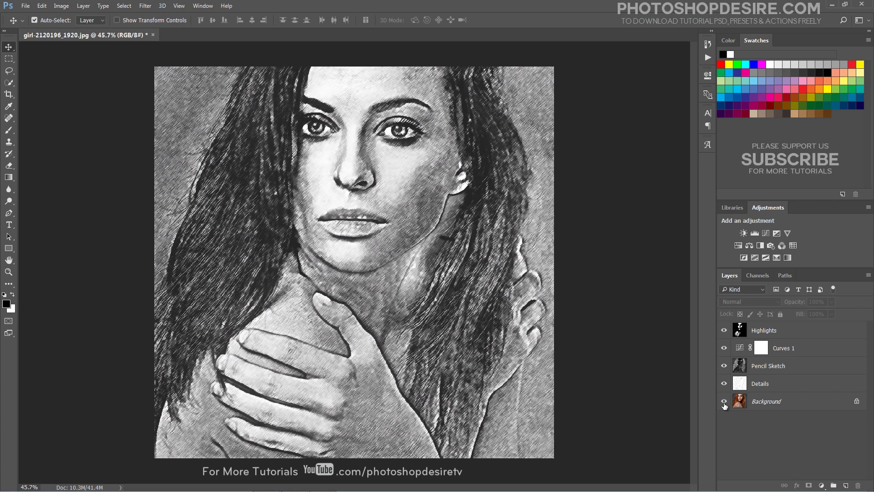
{"action": "left_click", "coordinate": [724, 403], "text": "alt"}
{"action": "left_click", "coordinate": [724, 403], "text": "alt"}
- Move Curves 1 above Highlights and check its darkening effect on the whole sketch
{"action": "left_click_drag", "start_coordinate": [782, 354], "coordinate": [765, 337]}
{"action": "left_click", "coordinate": [724, 330]}
{"action": "left_click", "coordinate": [725, 330]}
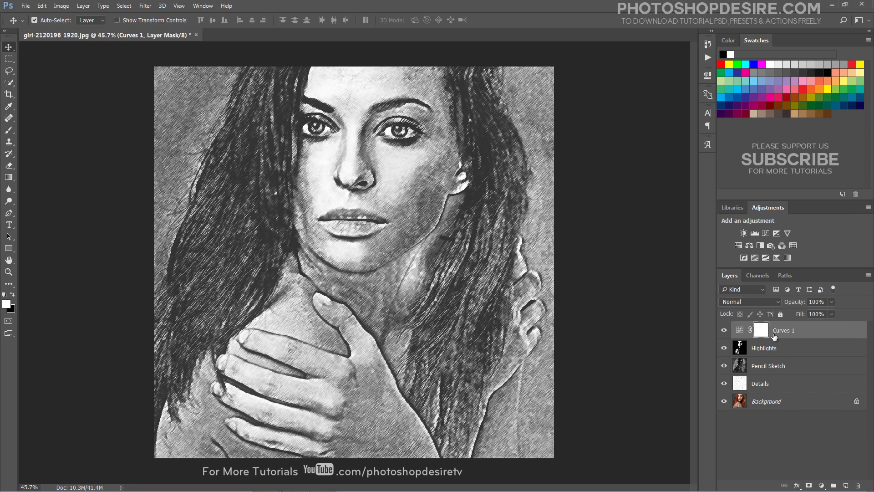